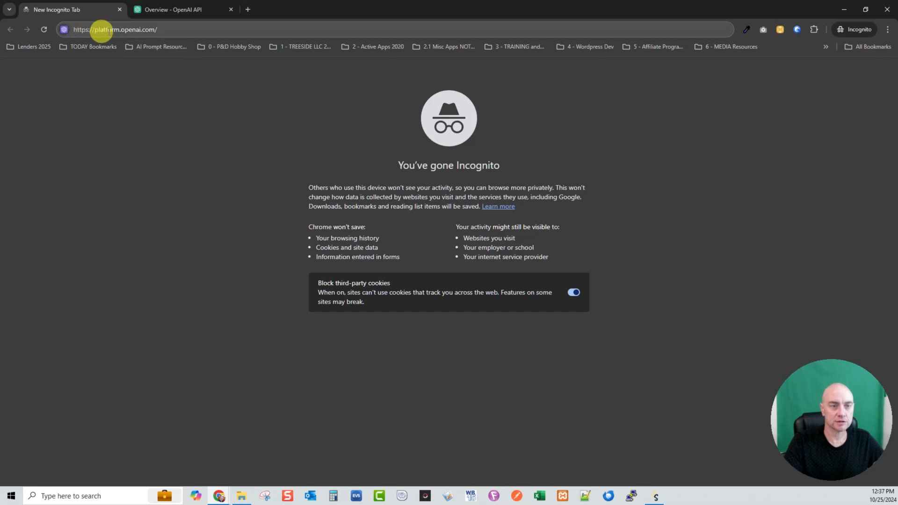
Switch to the 'Overview - OpenAI API' tab and scroll through the docs overview
click(187, 14)
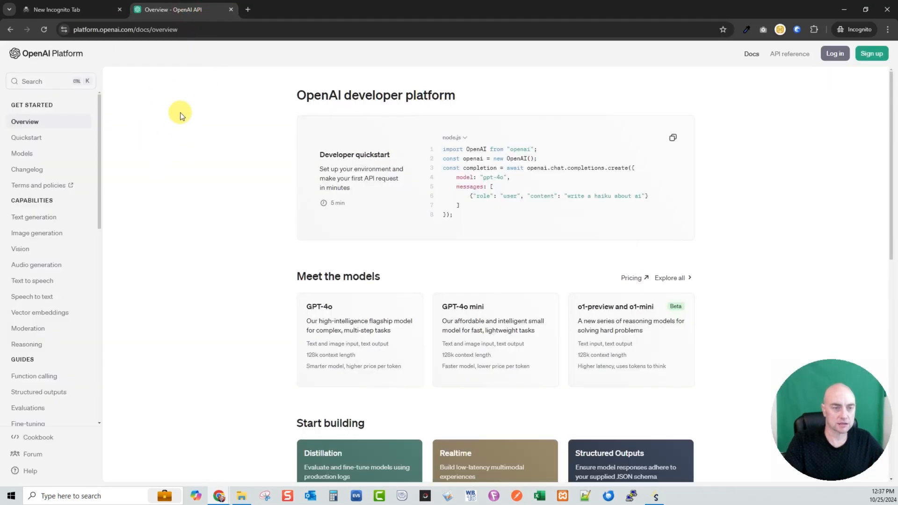
scroll(195, 266, down, 3)
scroll(199, 284, down, 5)
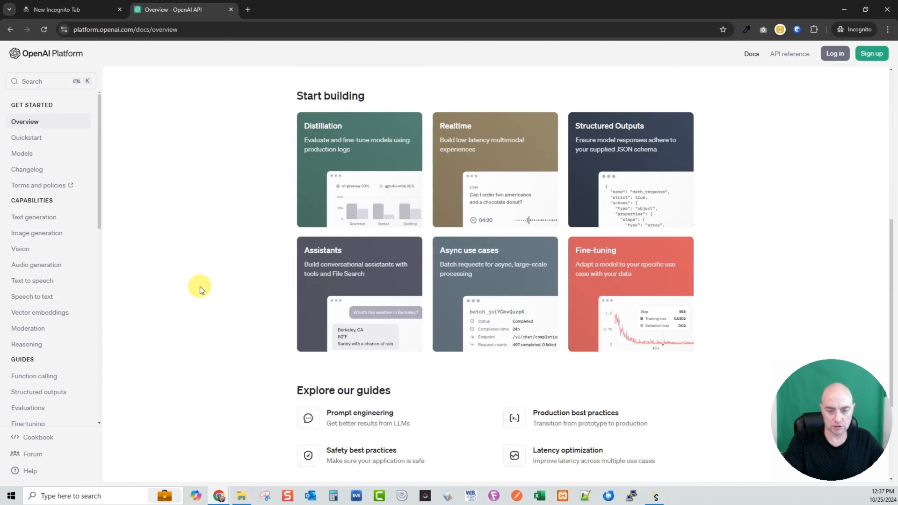
scroll(198, 290, up, 3)
scroll(56, 301, down, 1)
scroll(56, 299, down, 8)
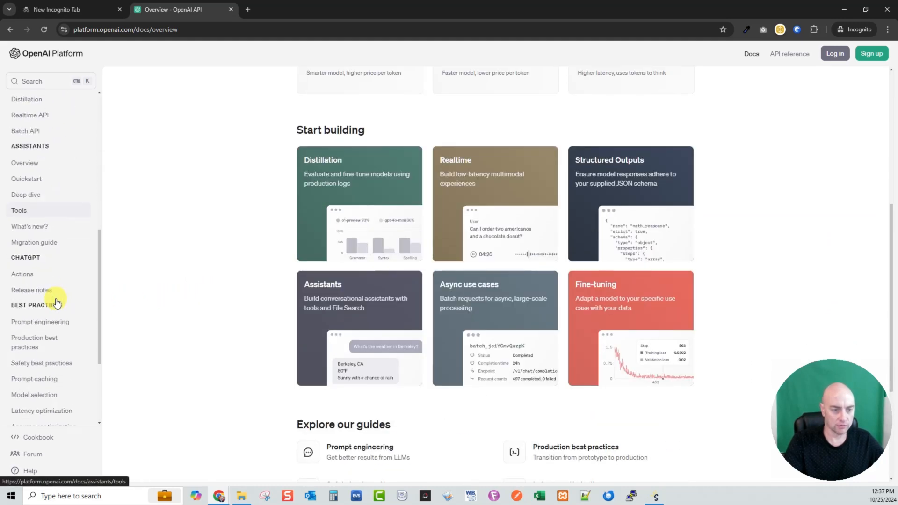
scroll(59, 298, up, 10)
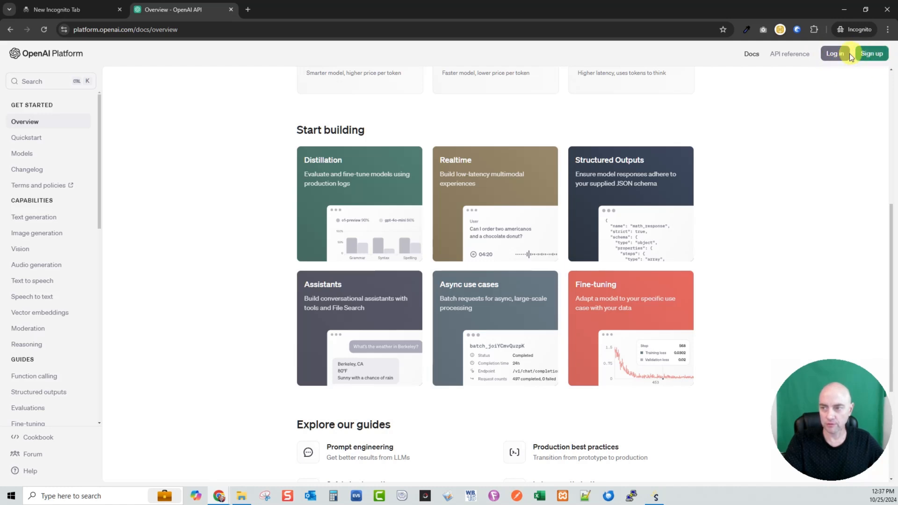
Sign up with Google, filling in the saved account e-mail and password
click(875, 56)
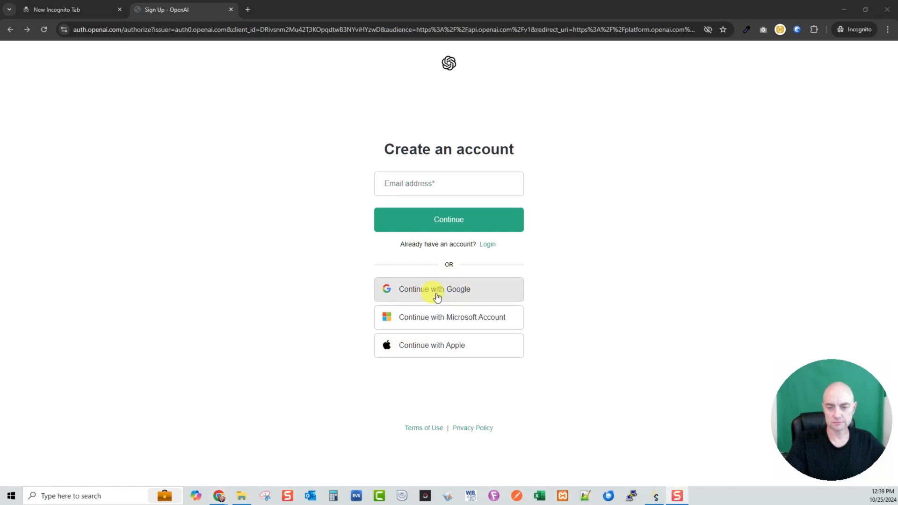
click(438, 298)
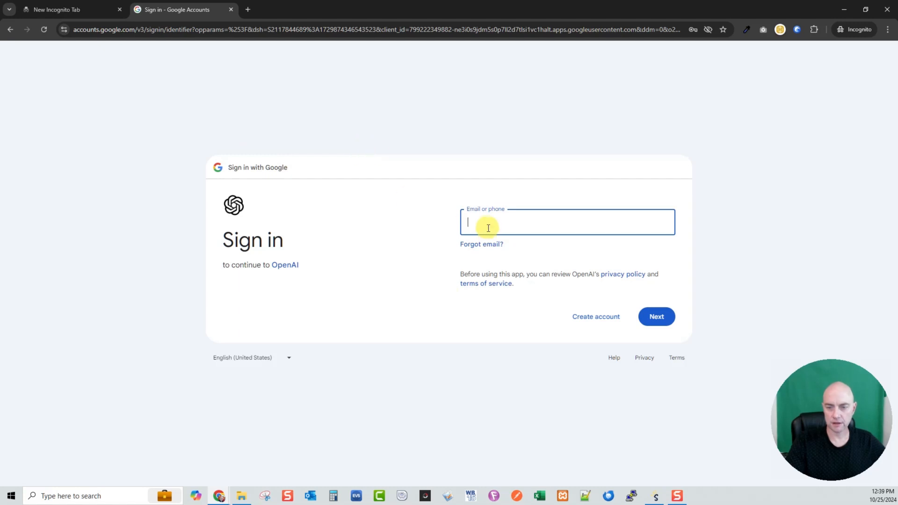
click(480, 221)
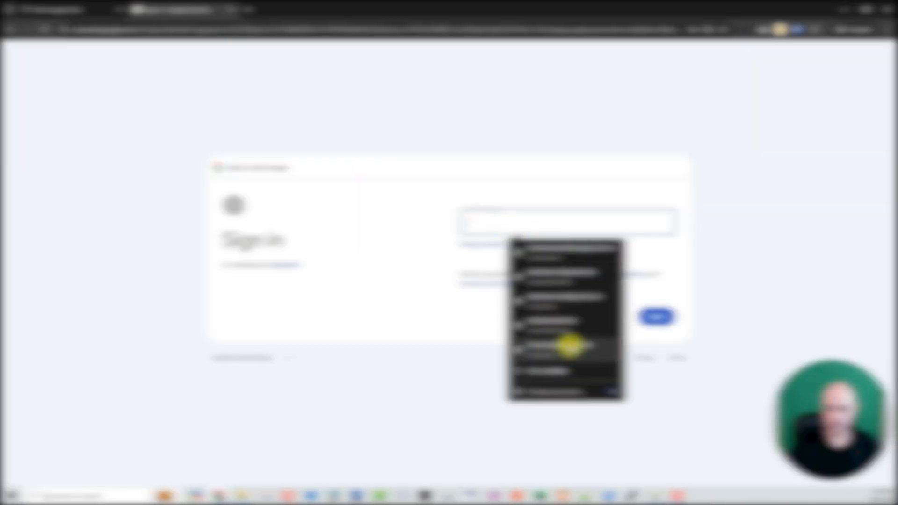
click(557, 345)
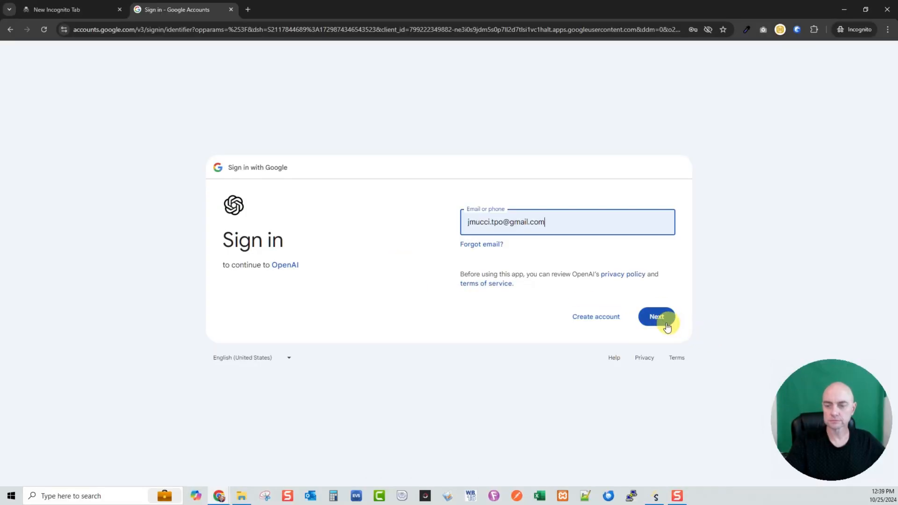
click(667, 327)
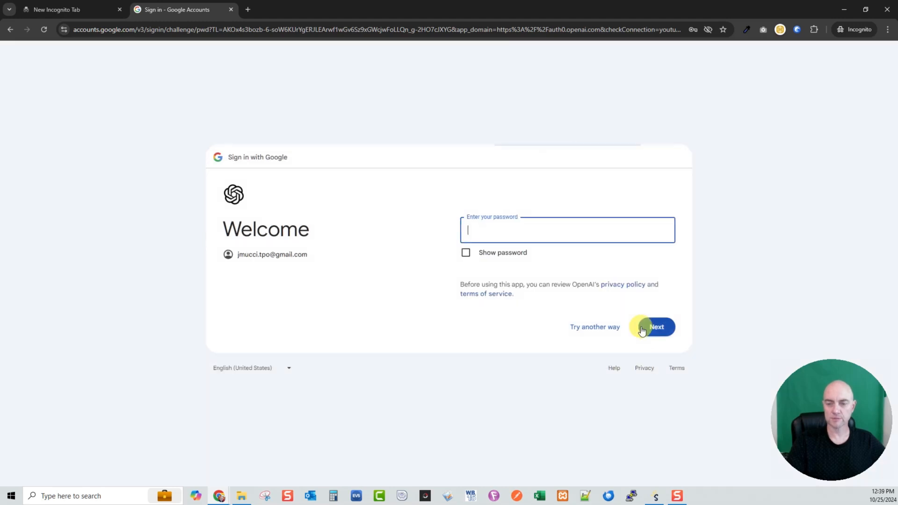
click(498, 234)
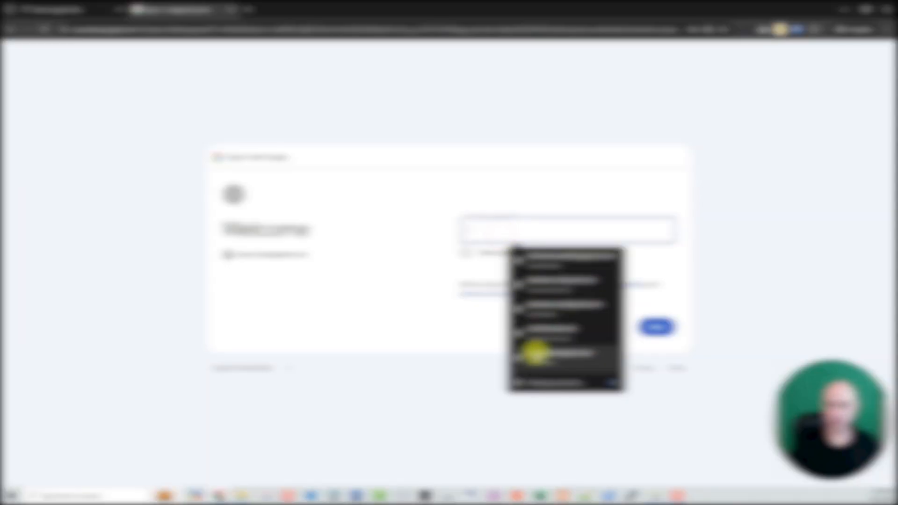
click(536, 353)
click(650, 327)
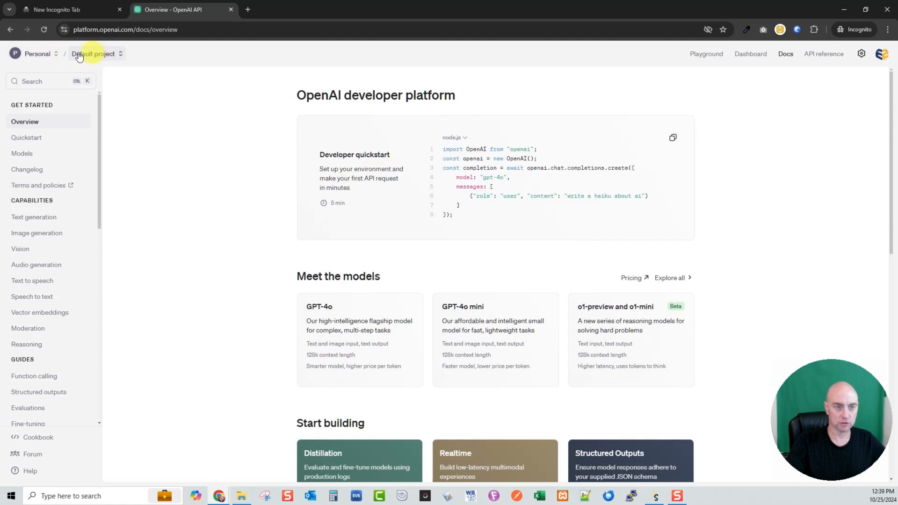
Create a project named 'My New Project 10-24-24' from the project selector
click(98, 59)
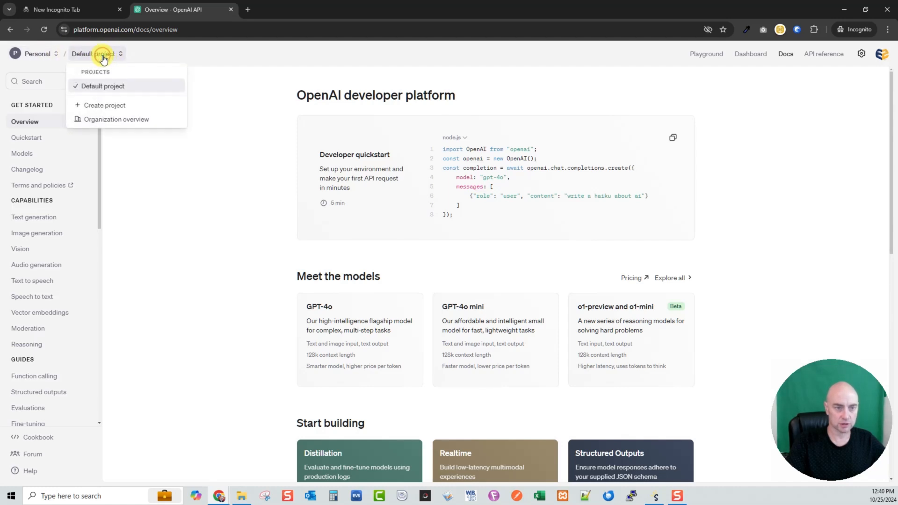
click(111, 105)
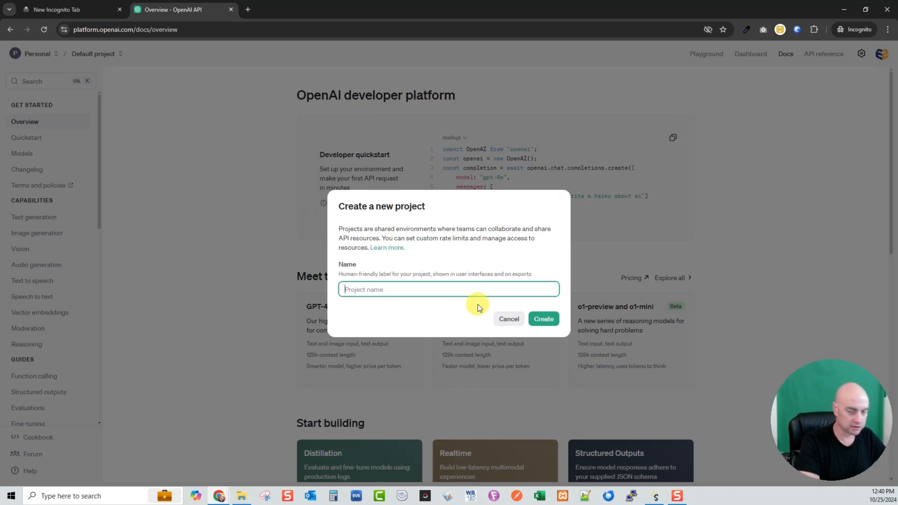
text(My)
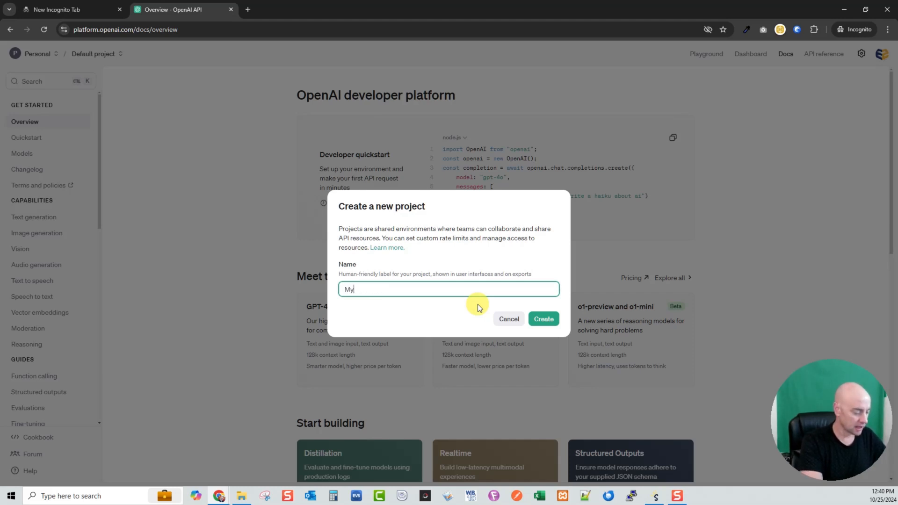
text( New Pro)
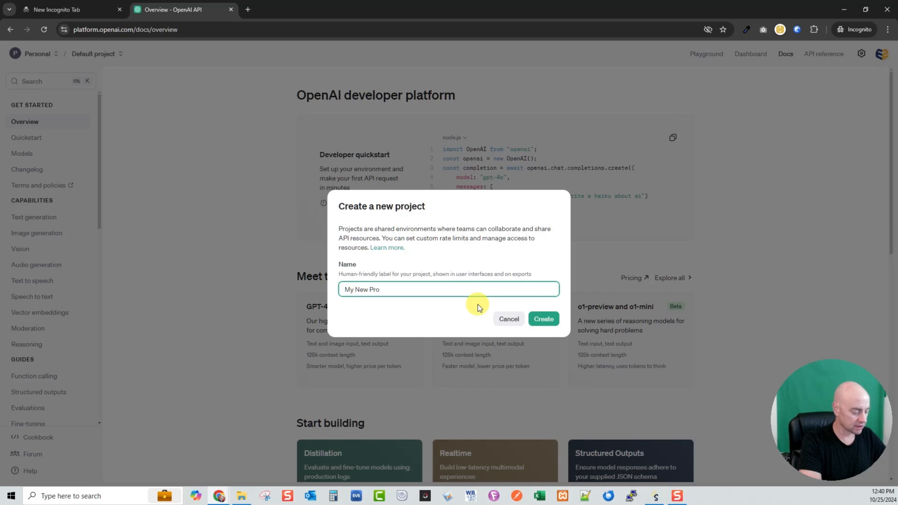
text(ject)
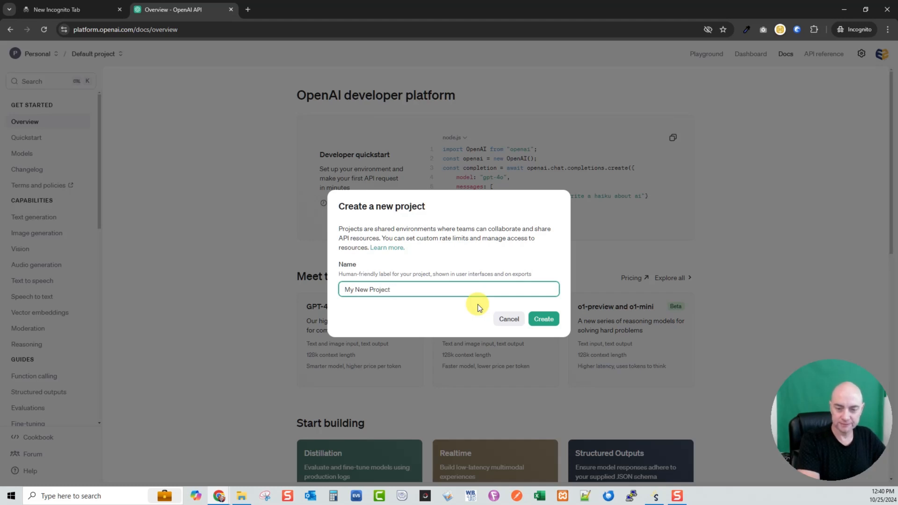
text( 10-24-24)
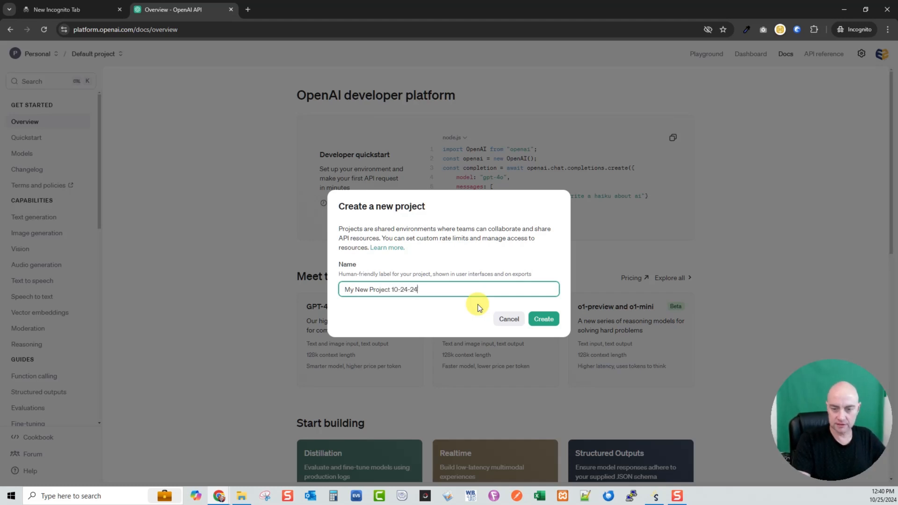
right_click(544, 320)
click(543, 318)
click(542, 318)
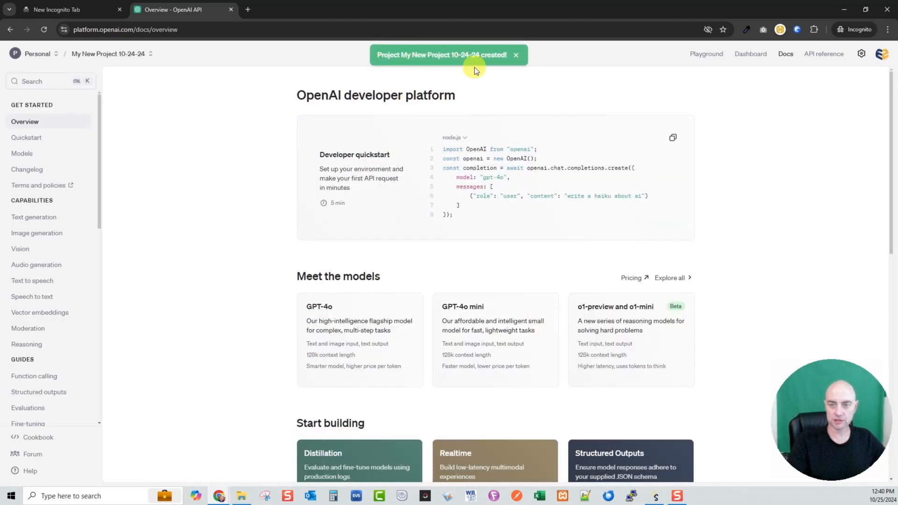
click(128, 55)
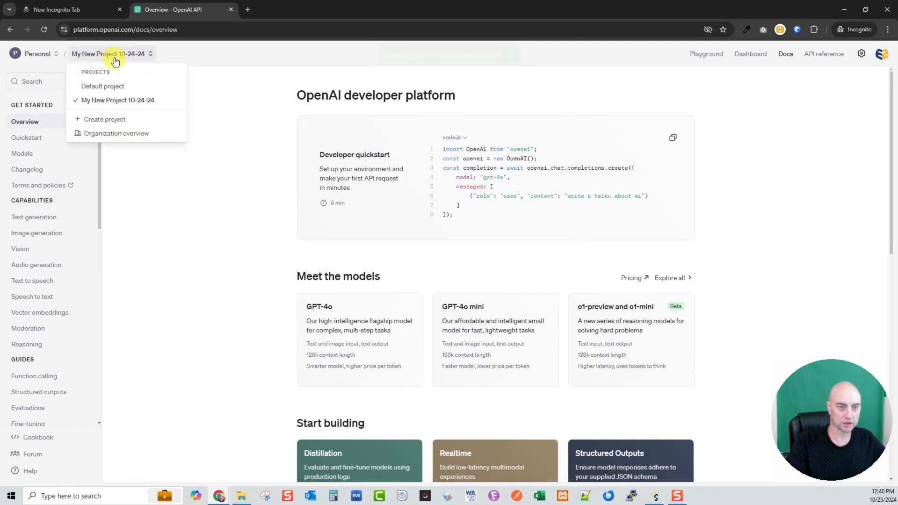
click(96, 86)
click(97, 55)
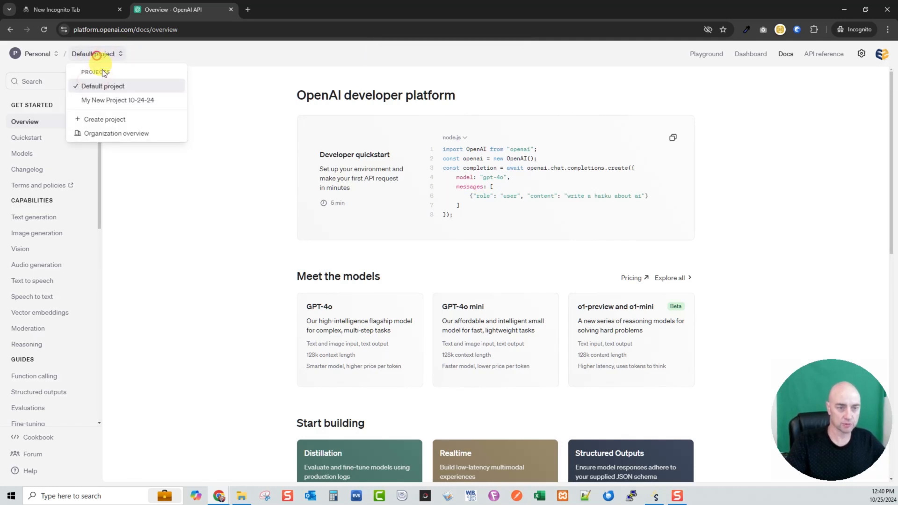
click(101, 99)
click(107, 55)
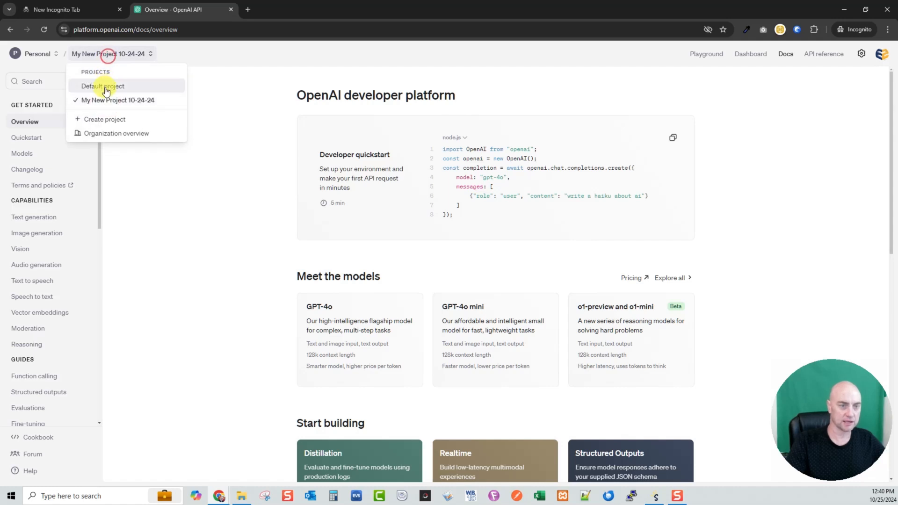
click(104, 87)
click(97, 54)
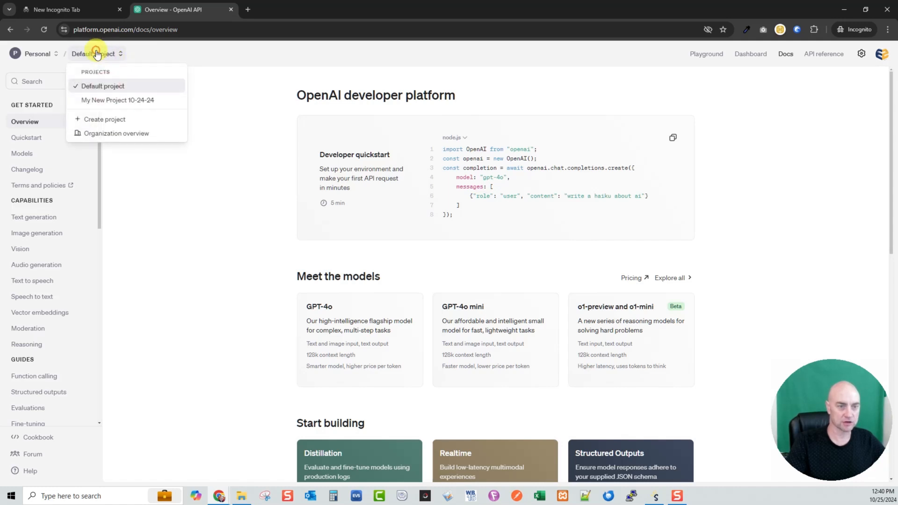
click(99, 99)
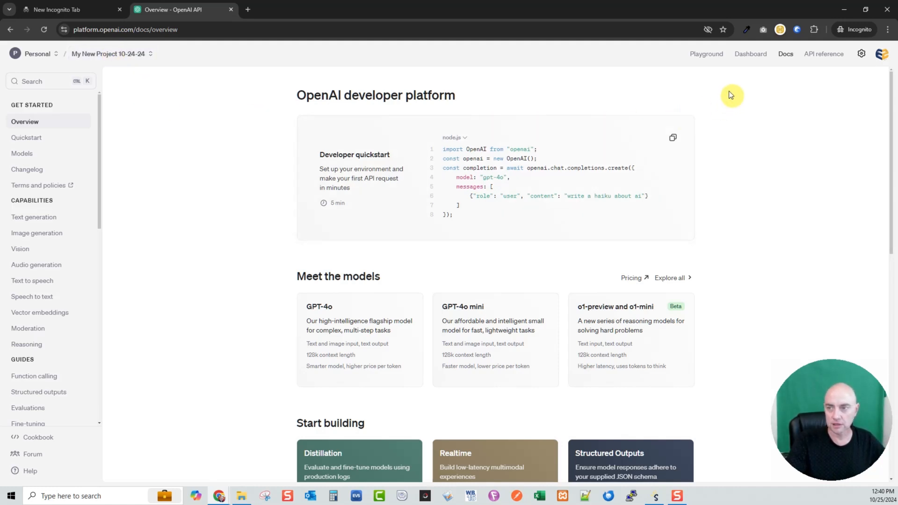
On the API keys page, start phone verification and submit a phone number for a code
click(743, 56)
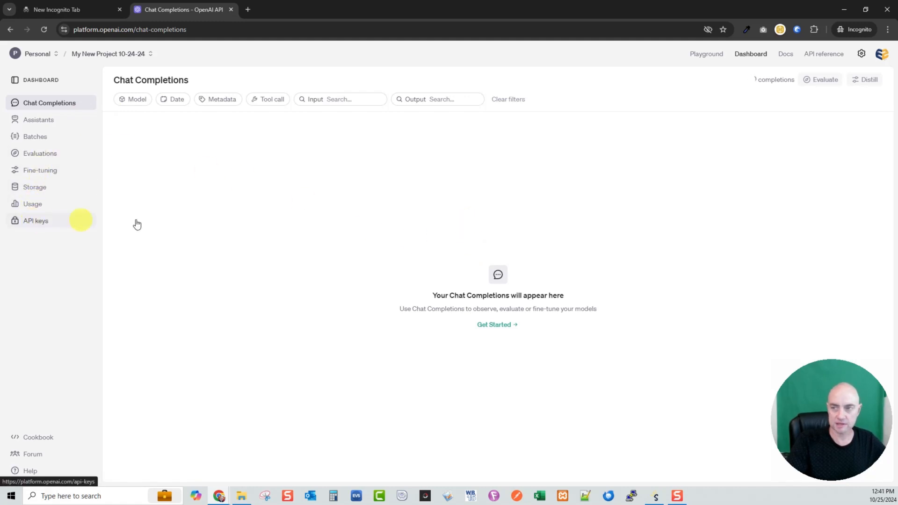
click(42, 225)
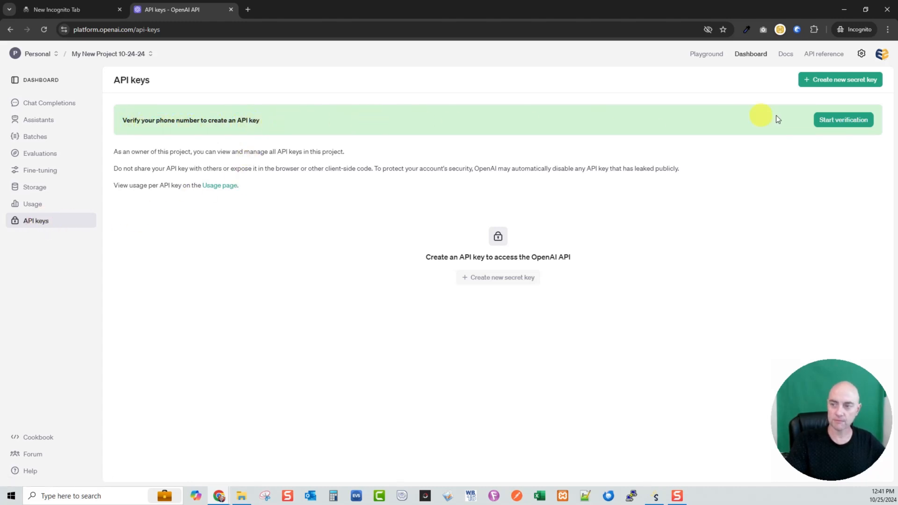
click(832, 122)
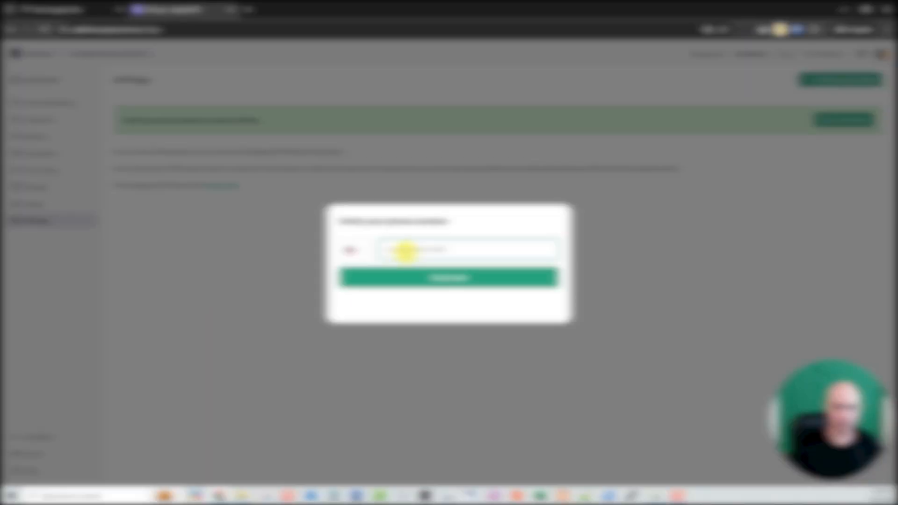
click(403, 251)
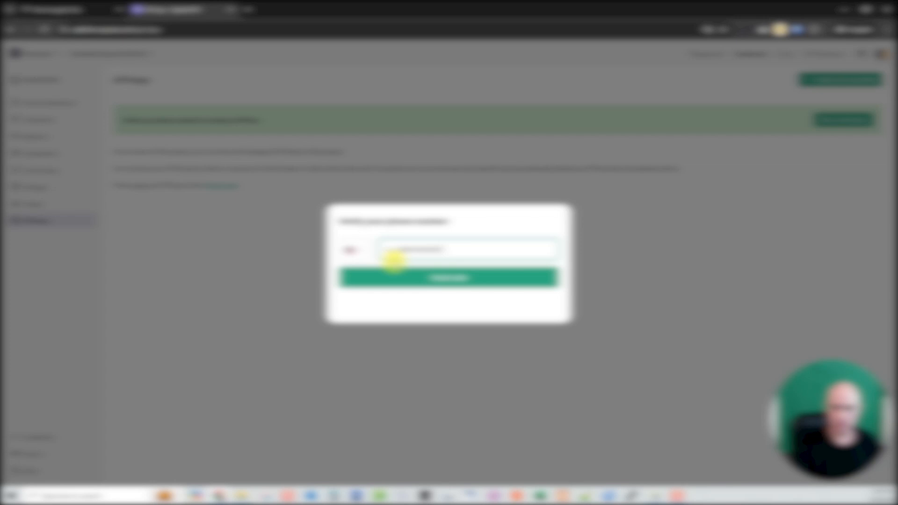
right_click(403, 279)
click(361, 282)
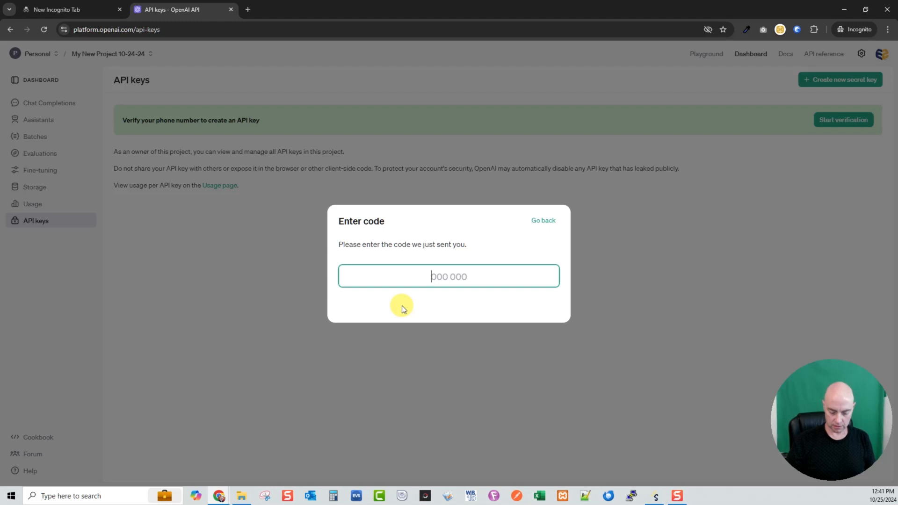
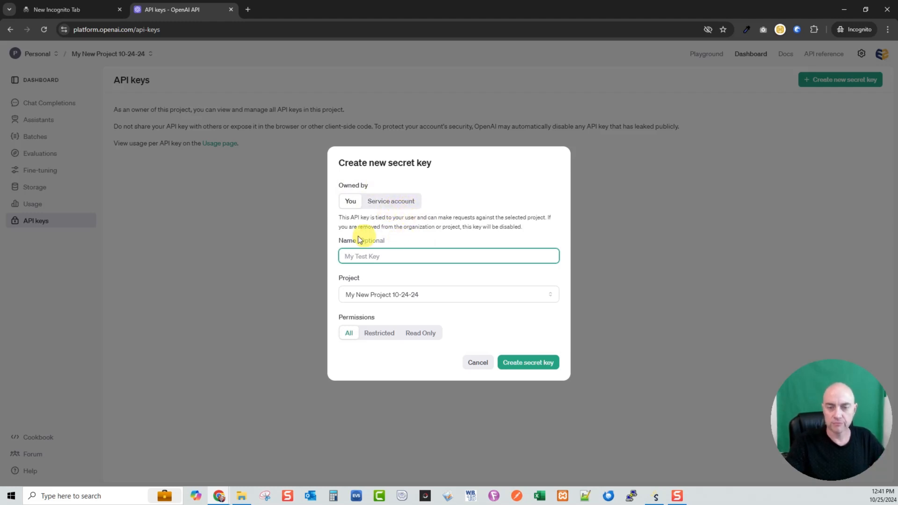
Create secret key 'My New Proj Key' for project My New Project 10-24-24 with All permissions
triple_click(365, 161)
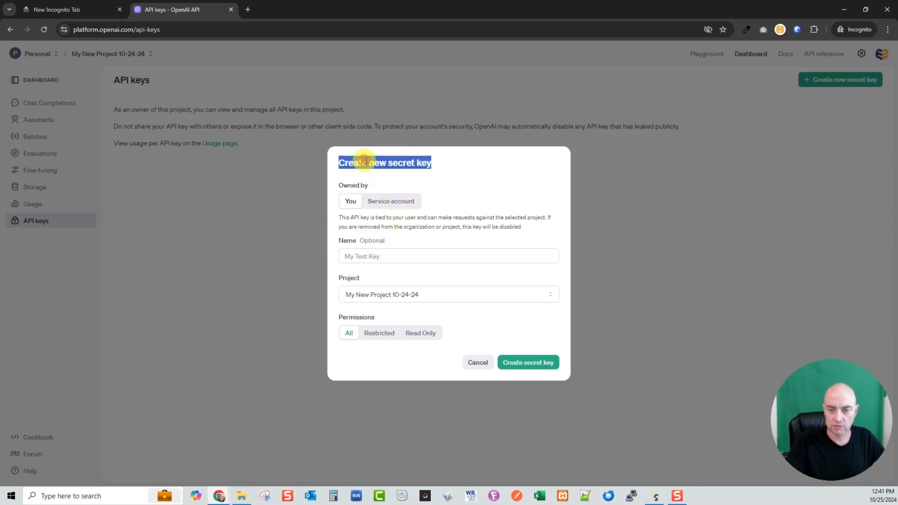
click(346, 257)
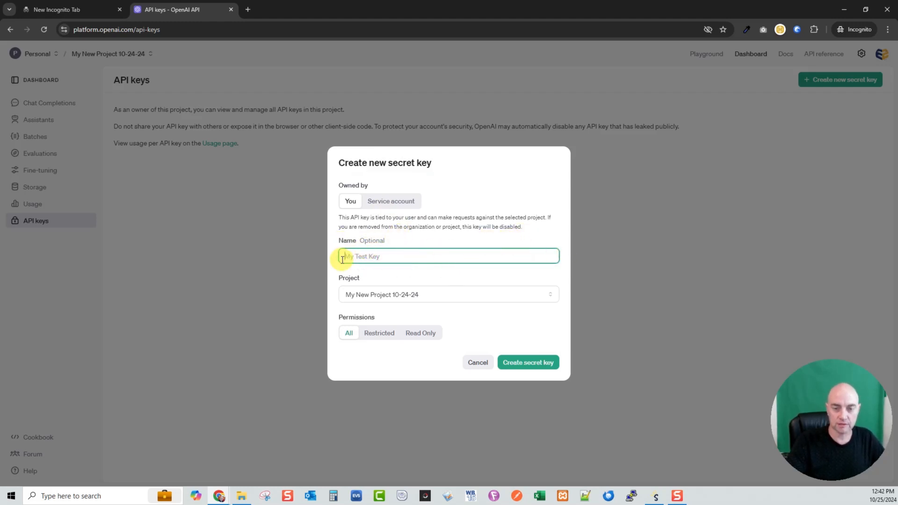
text(M)
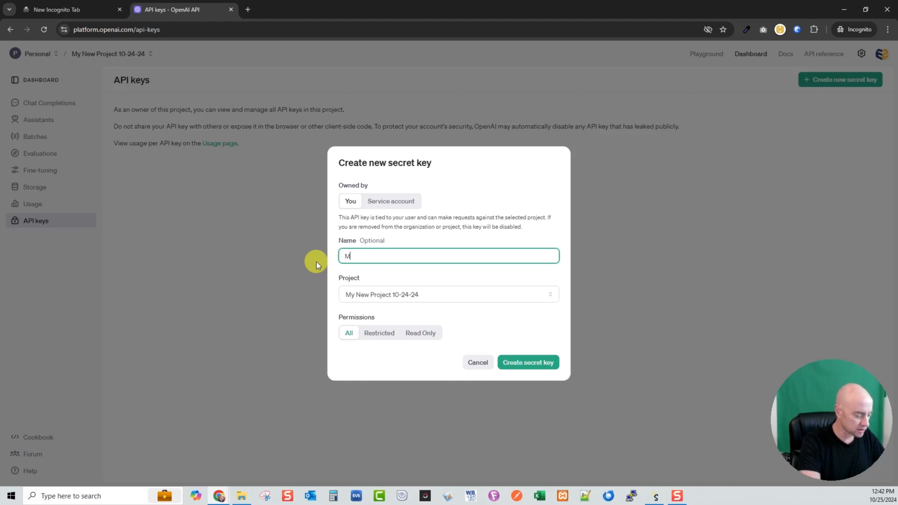
text(y New Pr)
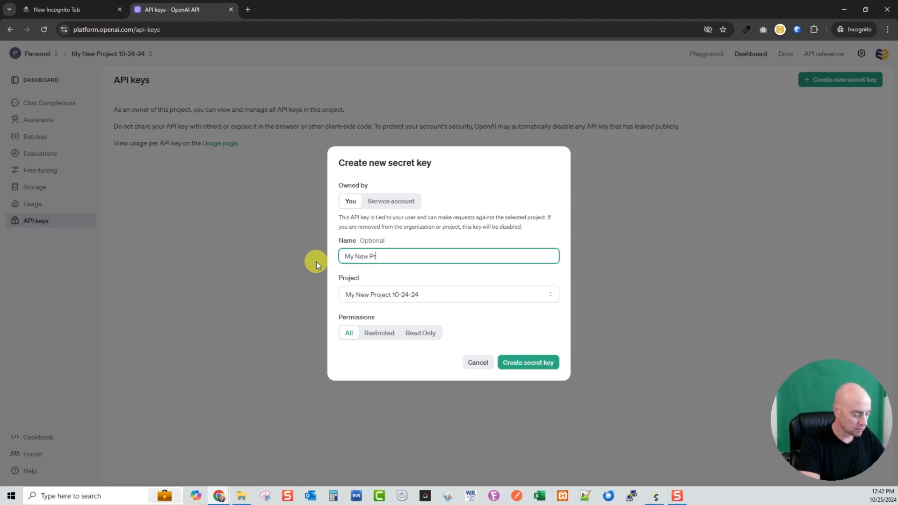
text(oj KEy)
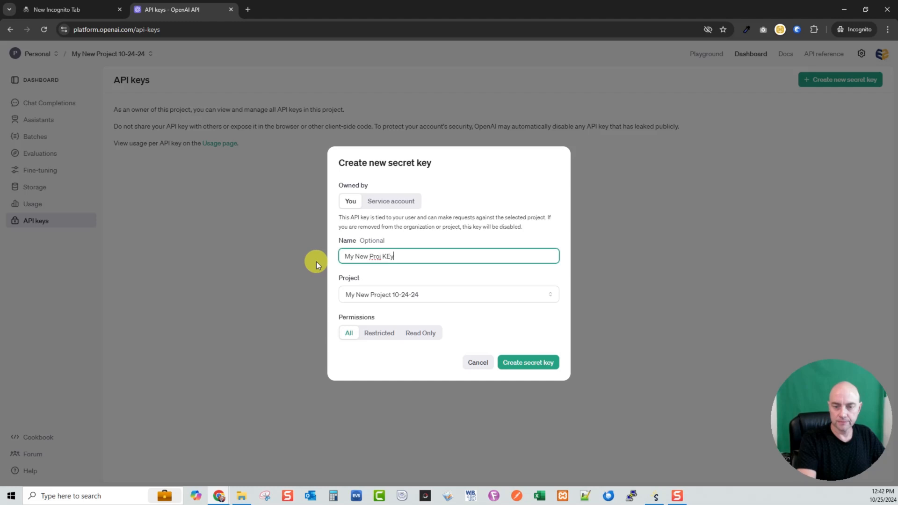
key(BackSpace)
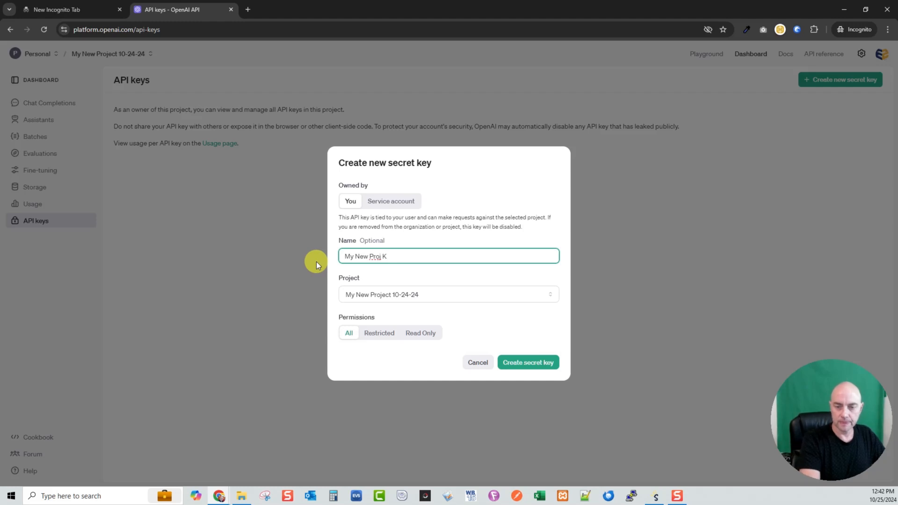
text(ey)
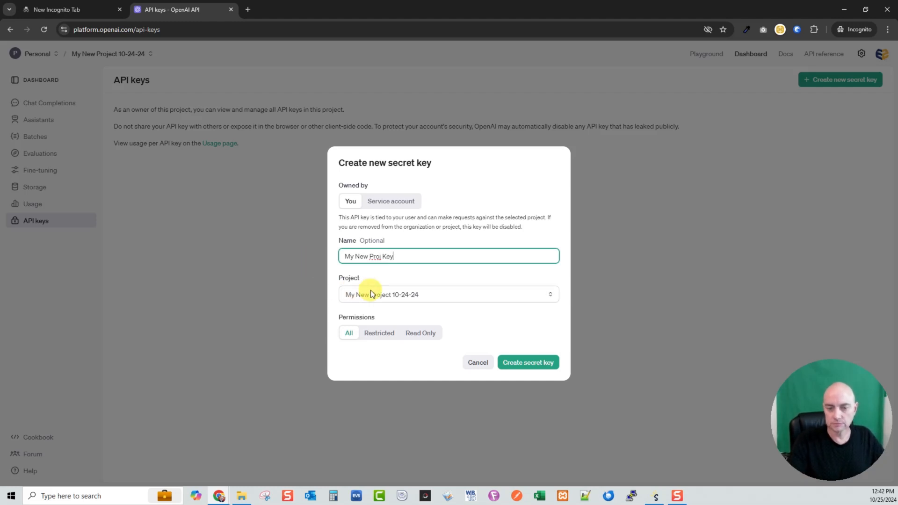
click(395, 304)
click(405, 298)
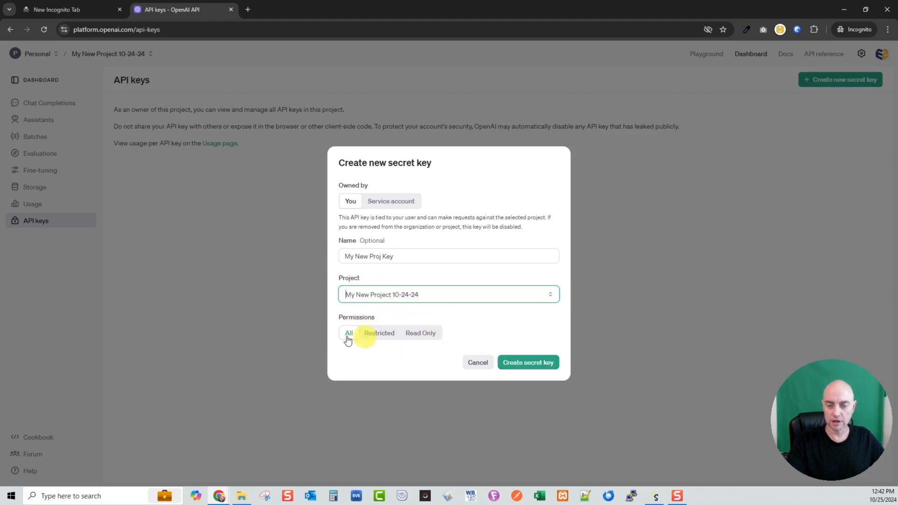
right_click(528, 364)
click(521, 363)
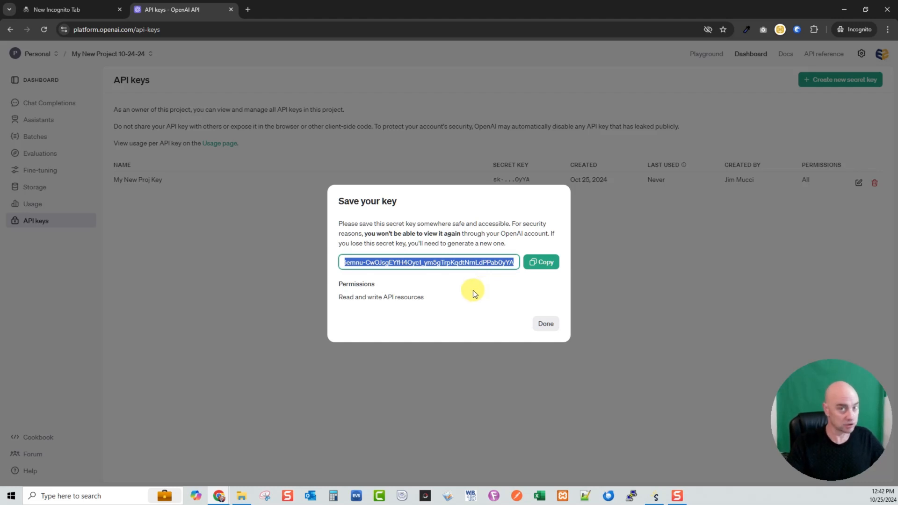
Copy the new secret key's value and close the Save your key notice
right_click(547, 264)
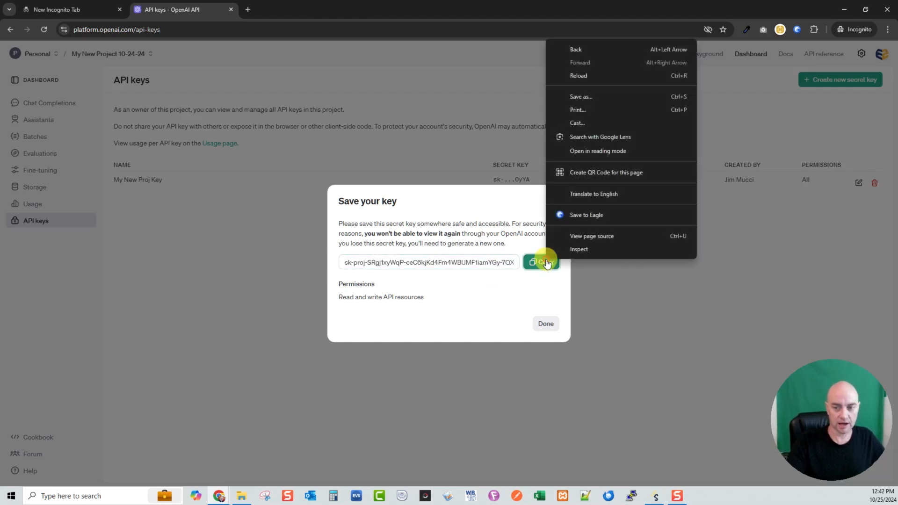
click(529, 292)
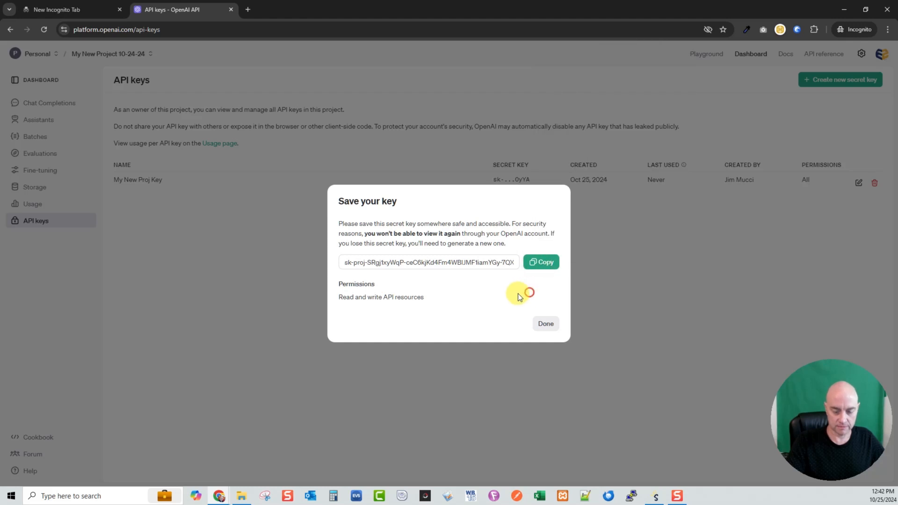
click(533, 263)
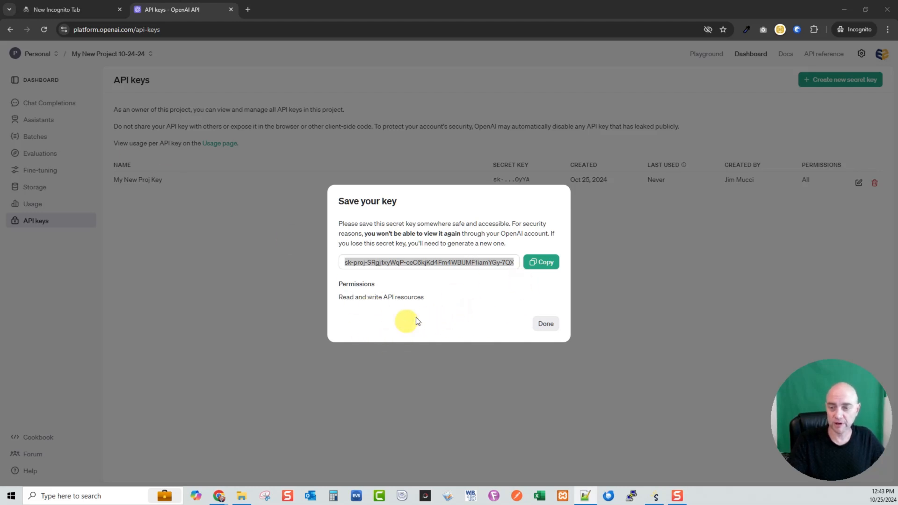
click(551, 326)
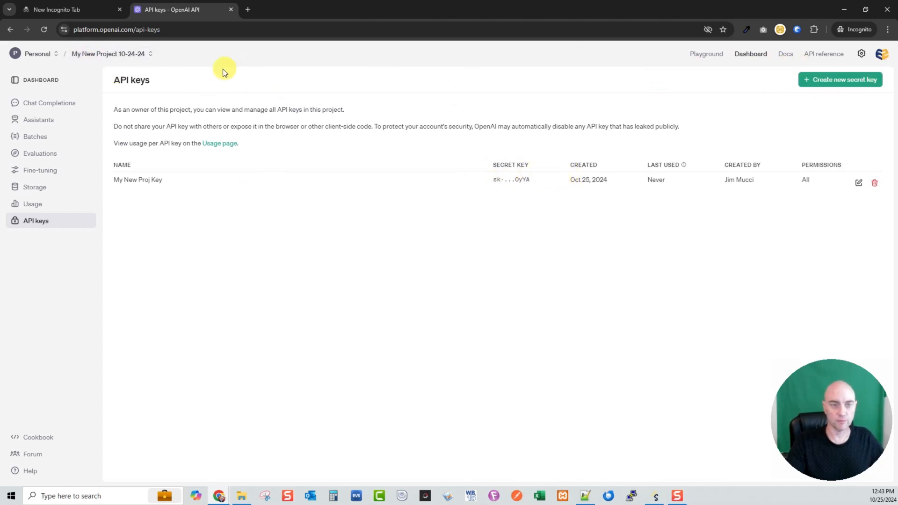
click(707, 55)
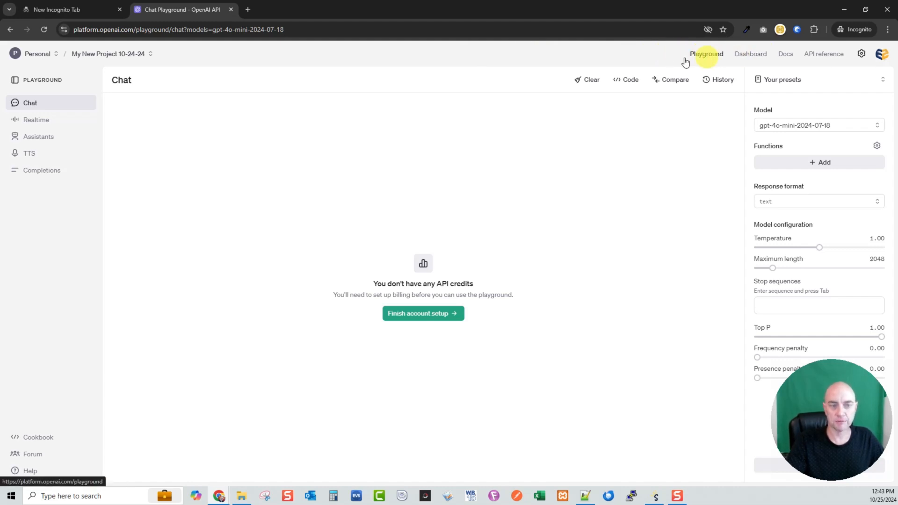
click(750, 55)
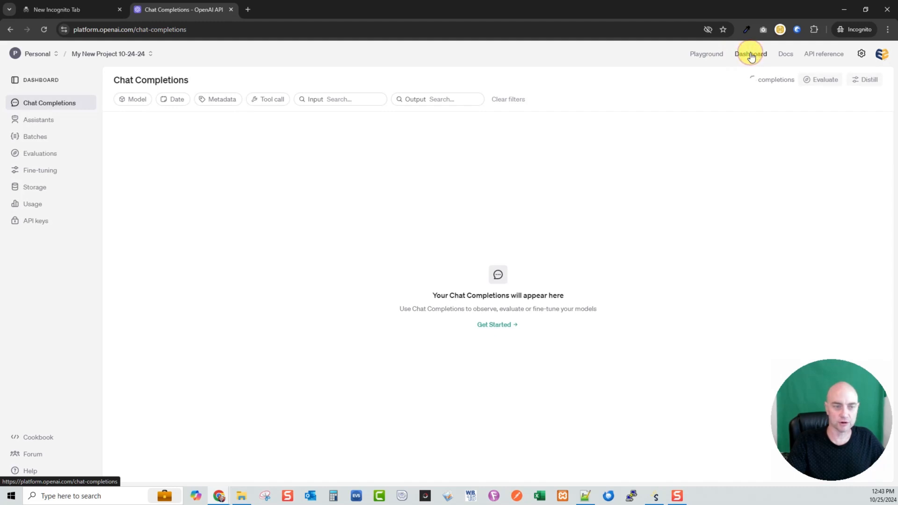
click(38, 224)
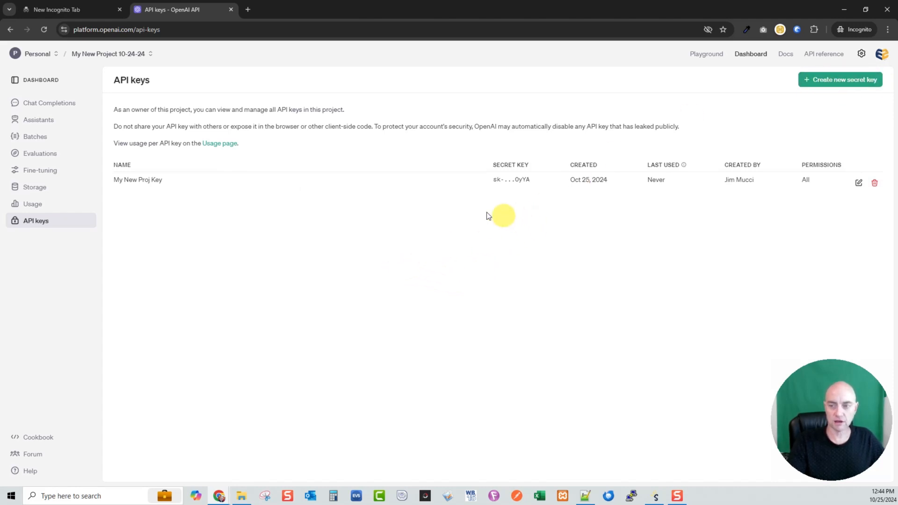
click(860, 184)
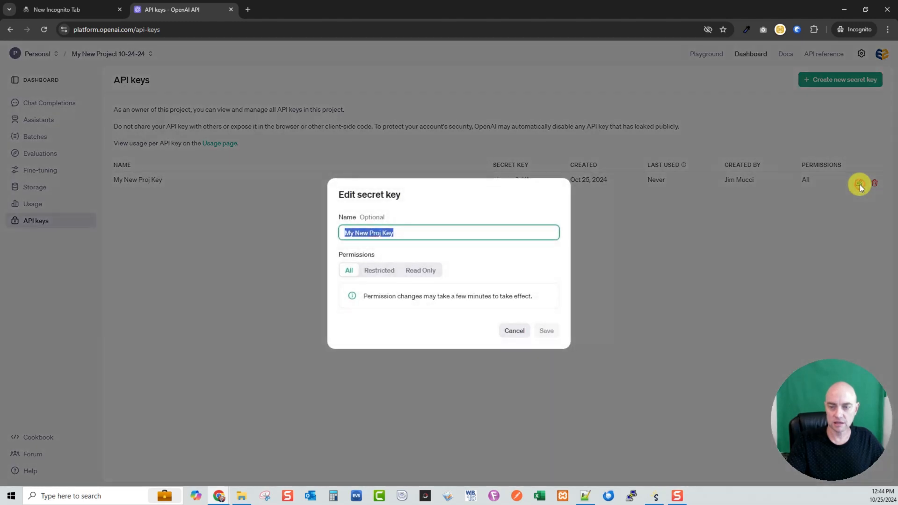
click(549, 333)
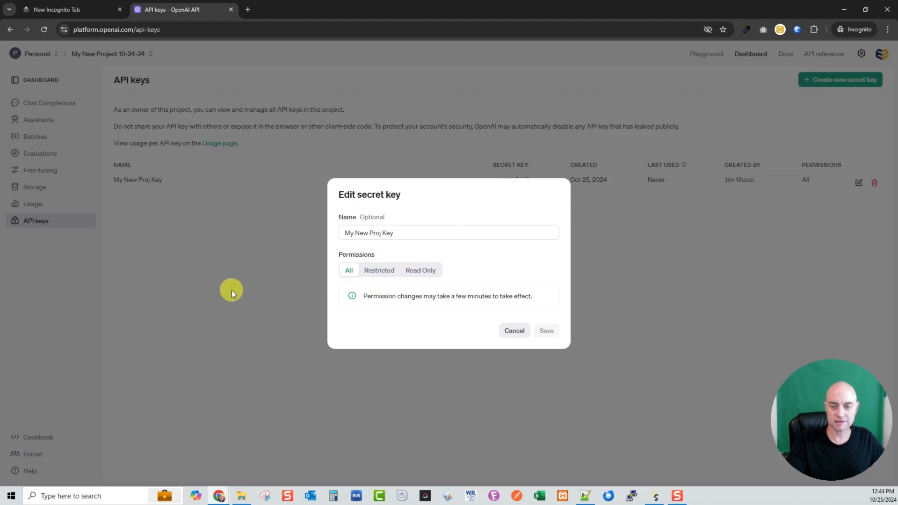
click(231, 290)
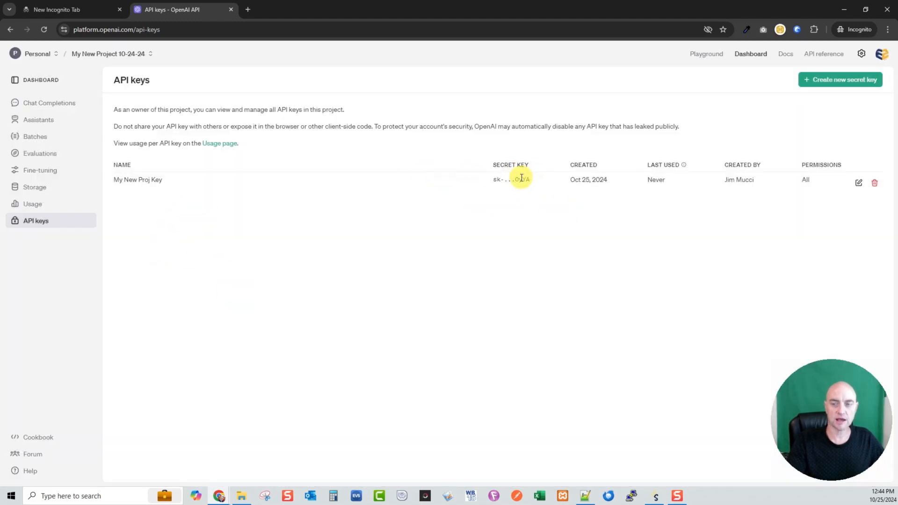